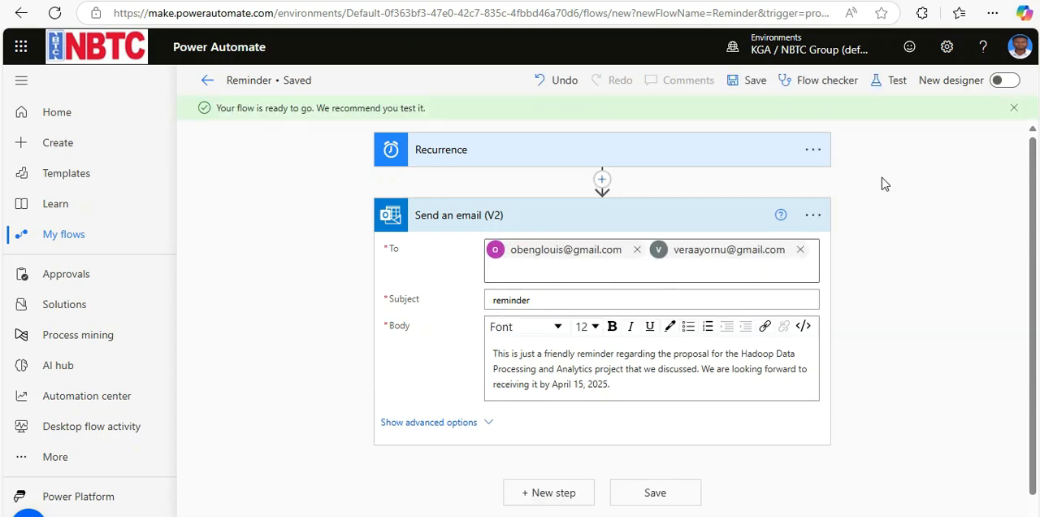
- Run a manual test of the saved Reminder flow and leave its run results page
{"action": "left_click", "coordinate": [886, 85]}
{"action": "left_click", "coordinate": [801, 117]}
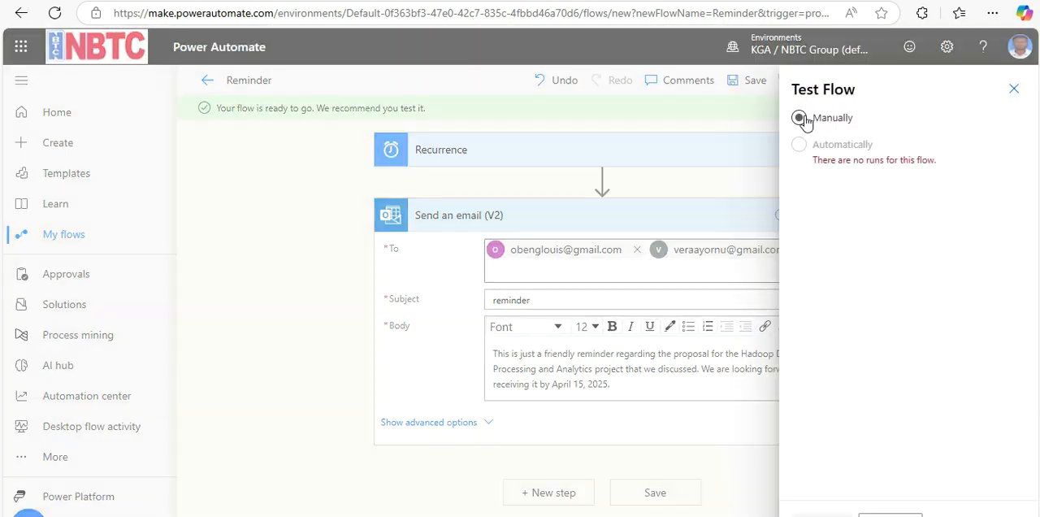
{"action": "left_click", "coordinate": [825, 512]}
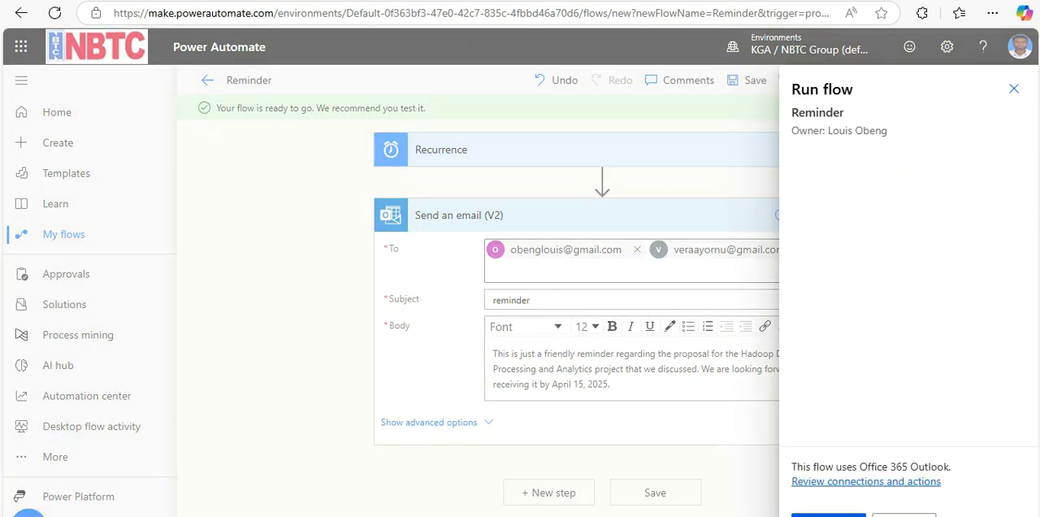
{"action": "left_click", "coordinate": [828, 514]}
{"action": "left_click", "coordinate": [828, 514]}
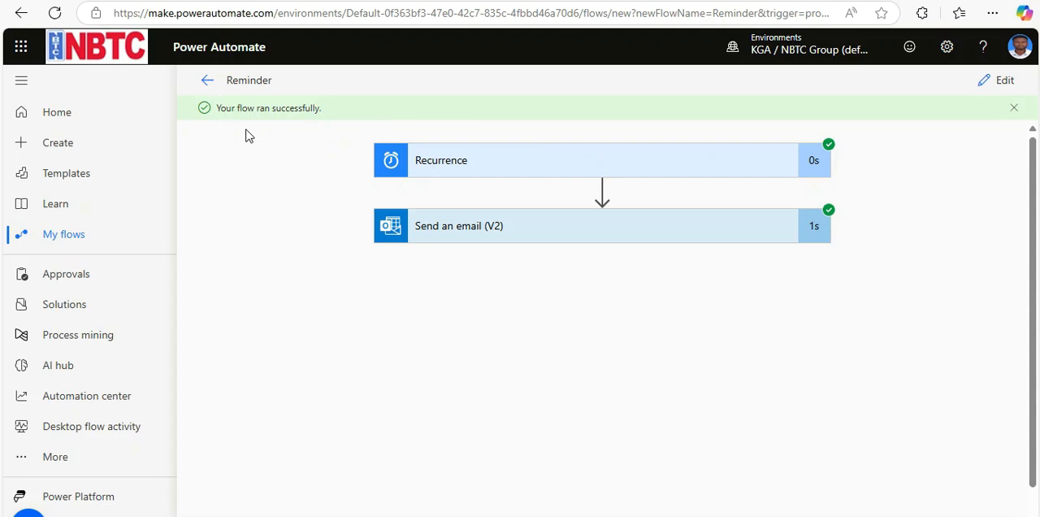
{"action": "left_click", "coordinate": [208, 79]}
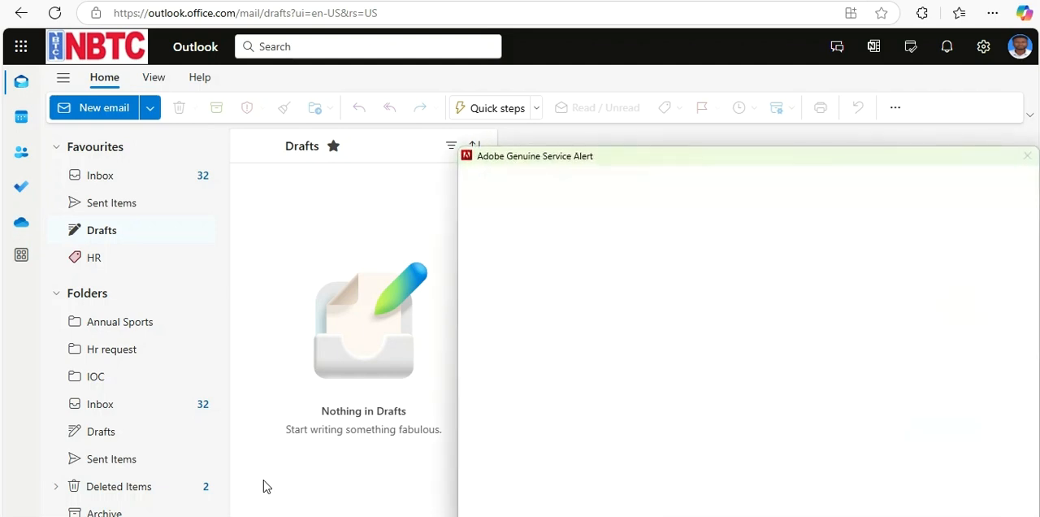
- Move the alert window out of the way, switch from Outlook to Power Automate and start a new scheduled cloud flow
{"action": "left_click_drag", "start_coordinate": [623, 154], "coordinate": [623, 515]}
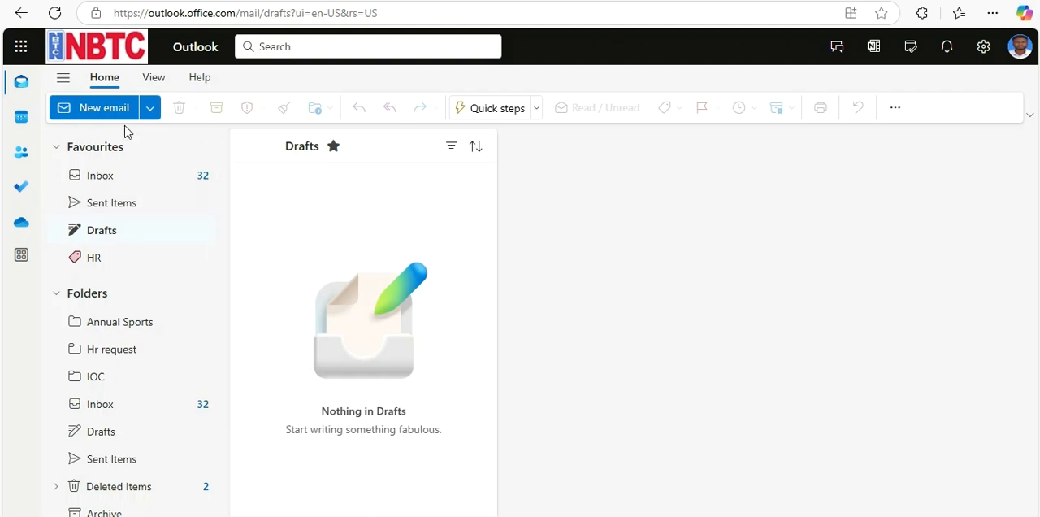
{"action": "left_click", "coordinate": [23, 49]}
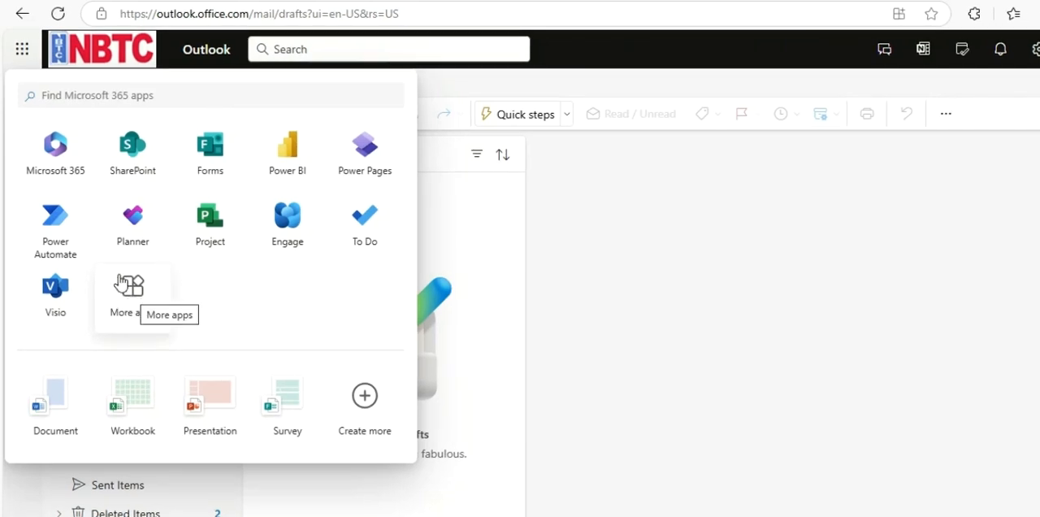
{"action": "left_click", "coordinate": [52, 222]}
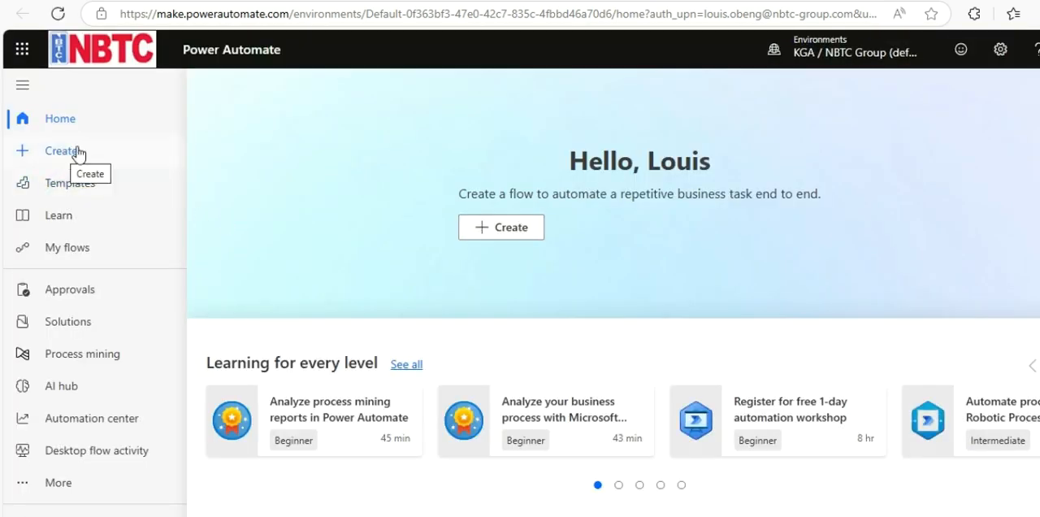
{"action": "left_click", "coordinate": [77, 151]}
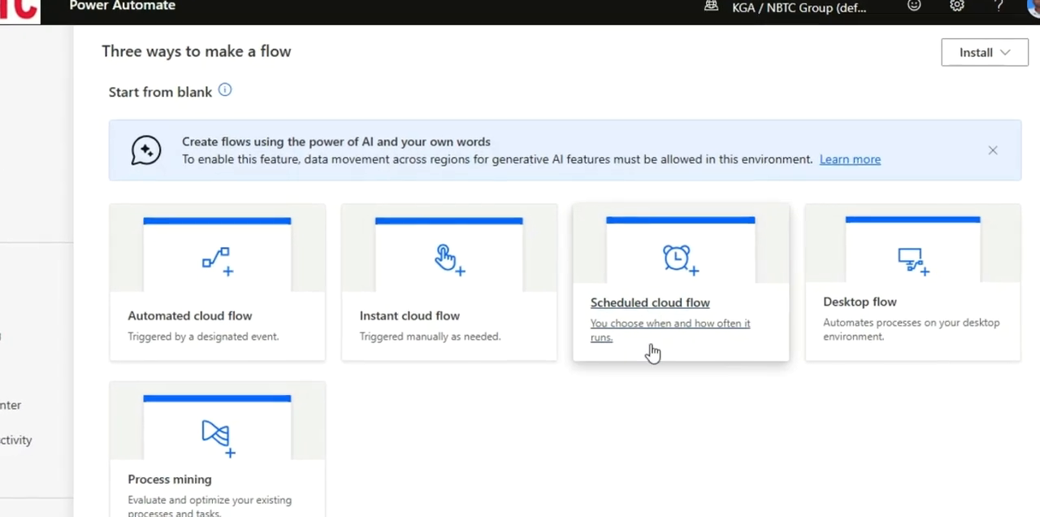
{"action": "left_click", "coordinate": [671, 314]}
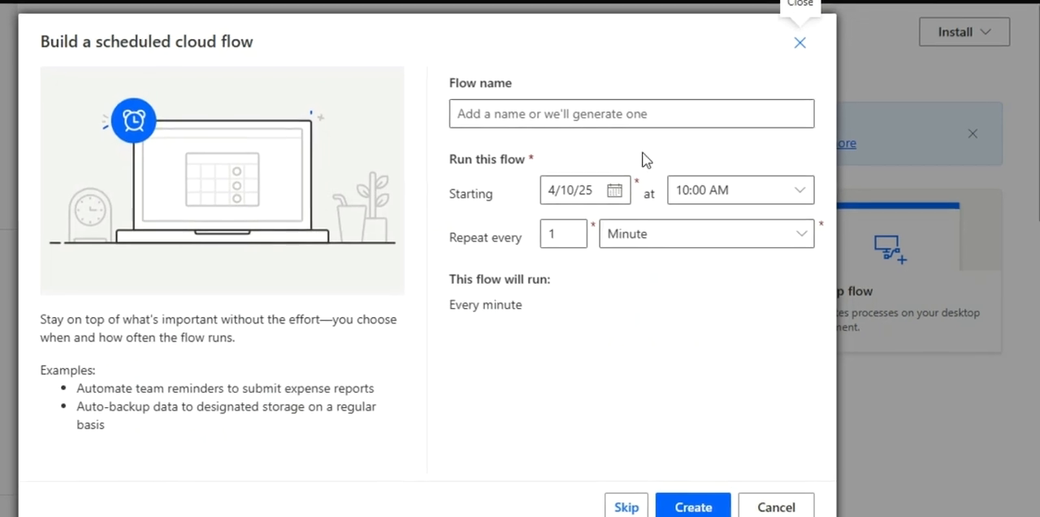
- Name the scheduled flow Reminder and set its start time to 02:00 AM
{"action": "left_click", "coordinate": [599, 110]}
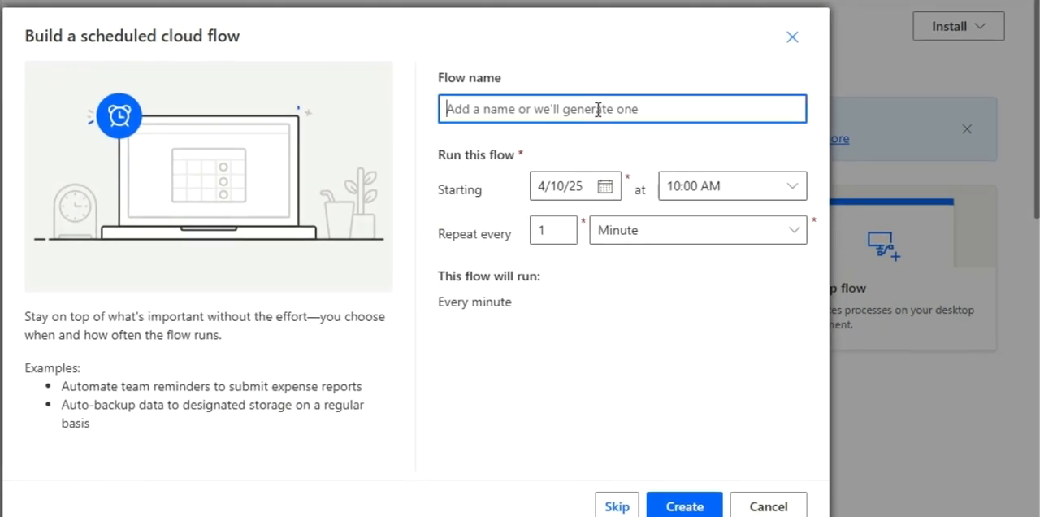
{"action": "type", "text": "RE"}
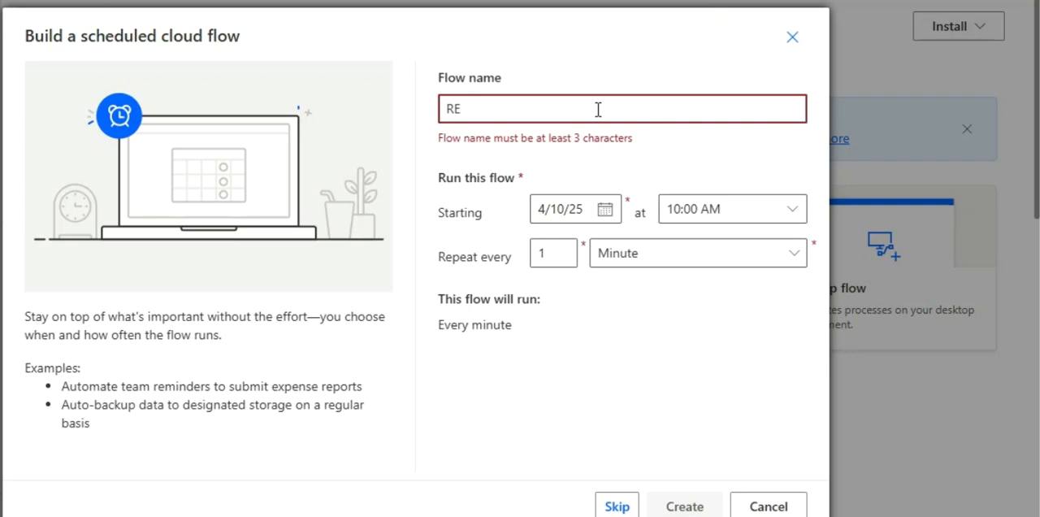
{"action": "type", "text": "minder"}
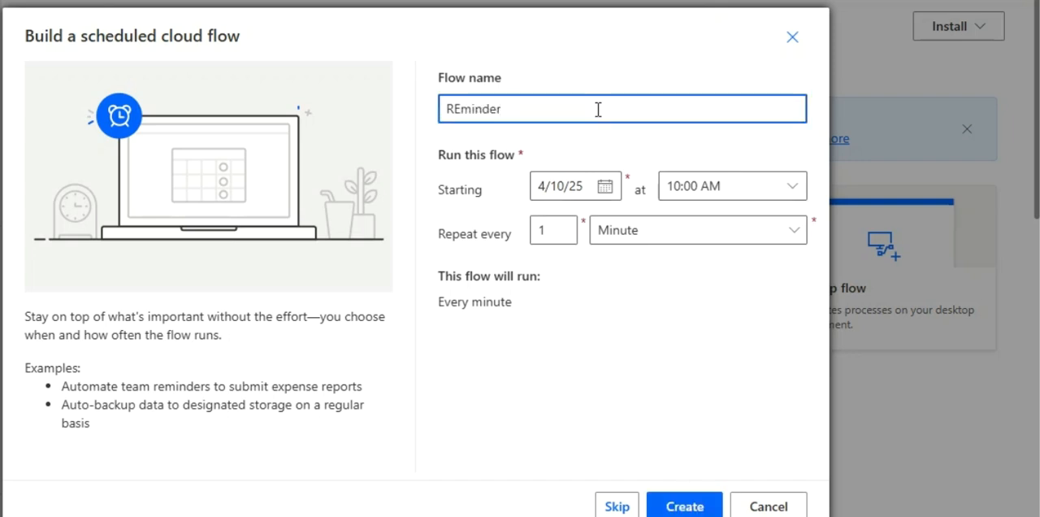
{"action": "left_click", "coordinate": [460, 108]}
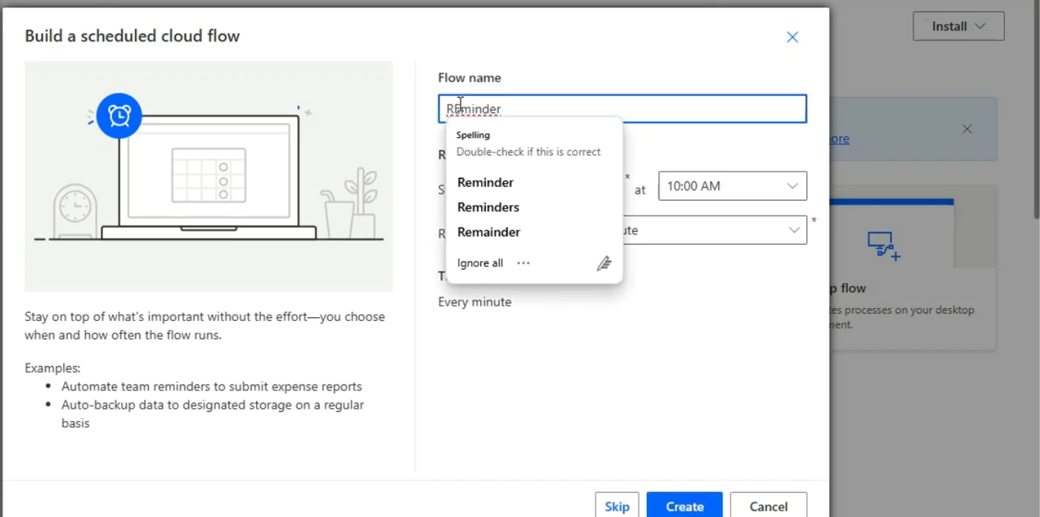
{"action": "key", "text": "BackSpace"}
{"action": "type", "text": "e"}
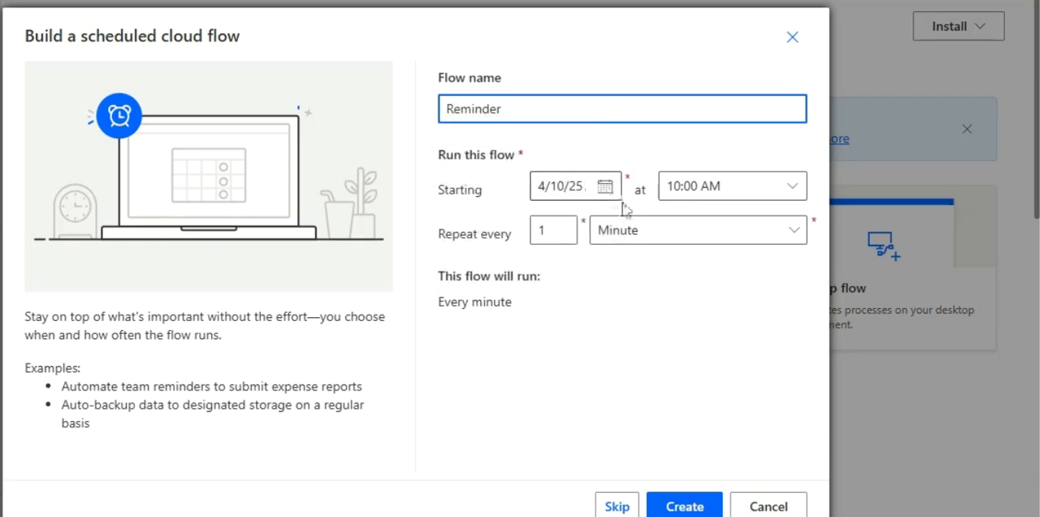
{"action": "left_click", "coordinate": [794, 186]}
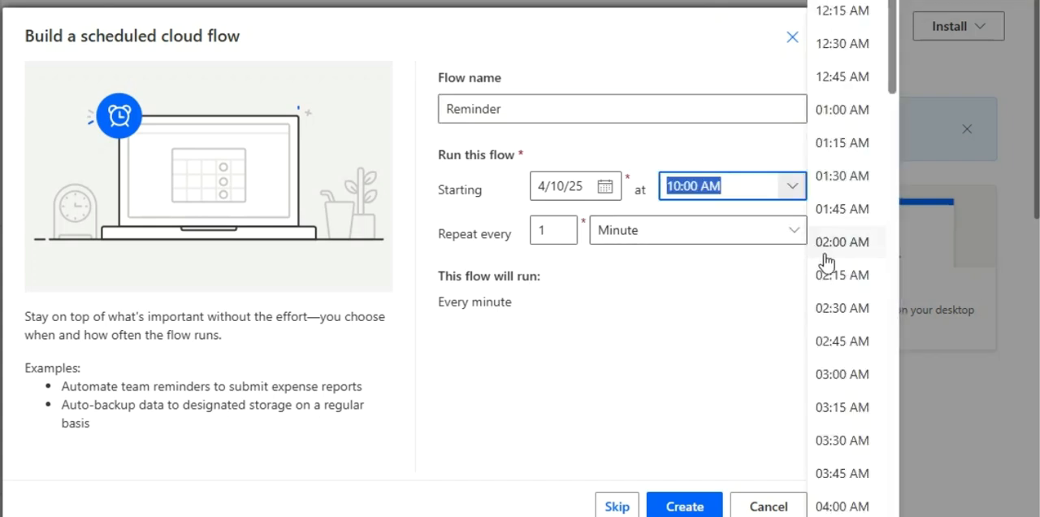
{"action": "left_click", "coordinate": [815, 244]}
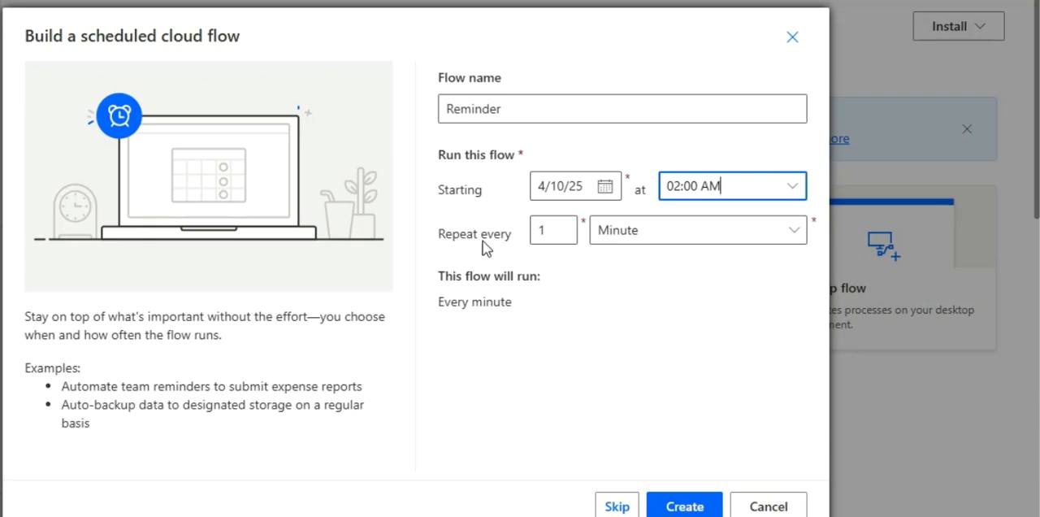
- Set the flow's repeat interval to every 1 week
{"action": "left_click", "coordinate": [715, 234]}
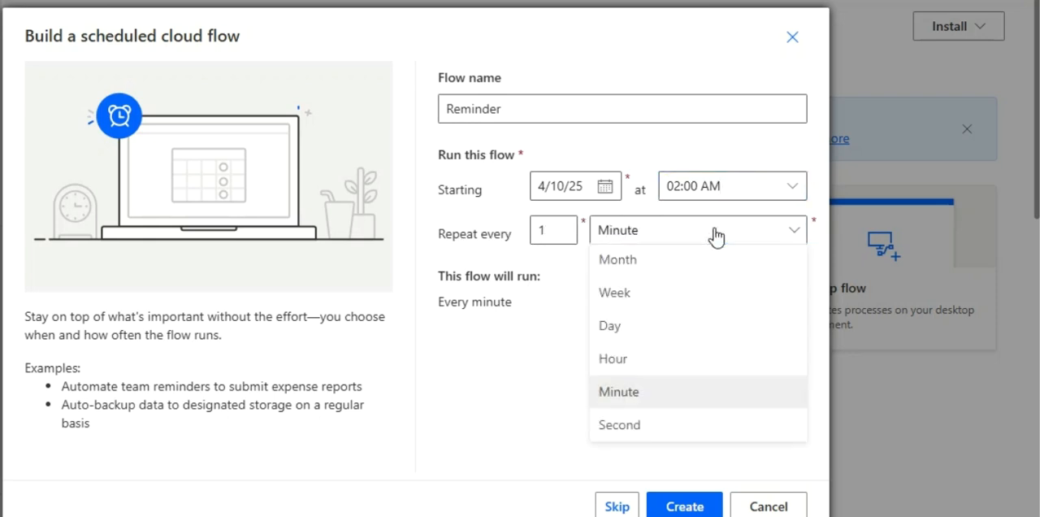
{"action": "left_click", "coordinate": [641, 298]}
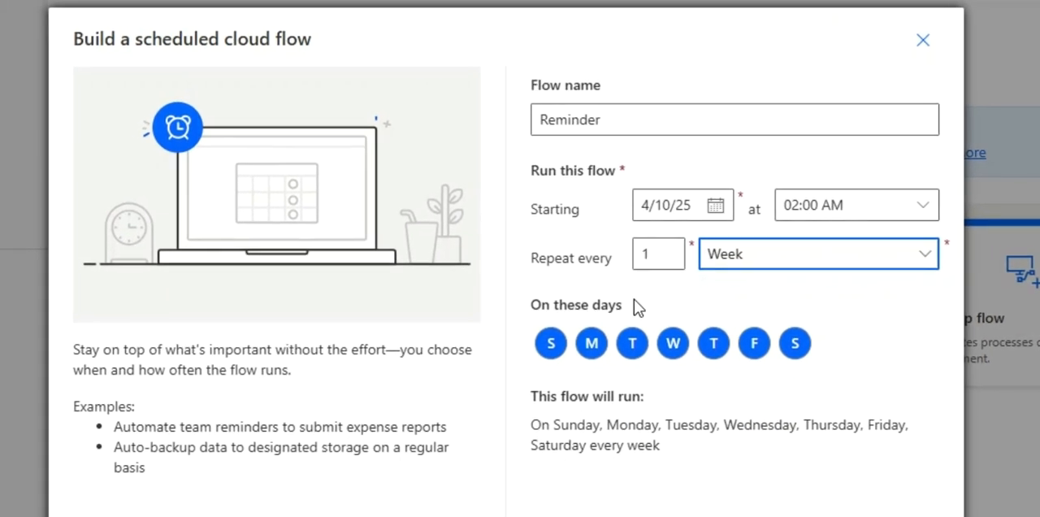
{"action": "left_click", "coordinate": [840, 263]}
{"action": "left_click", "coordinate": [840, 263]}
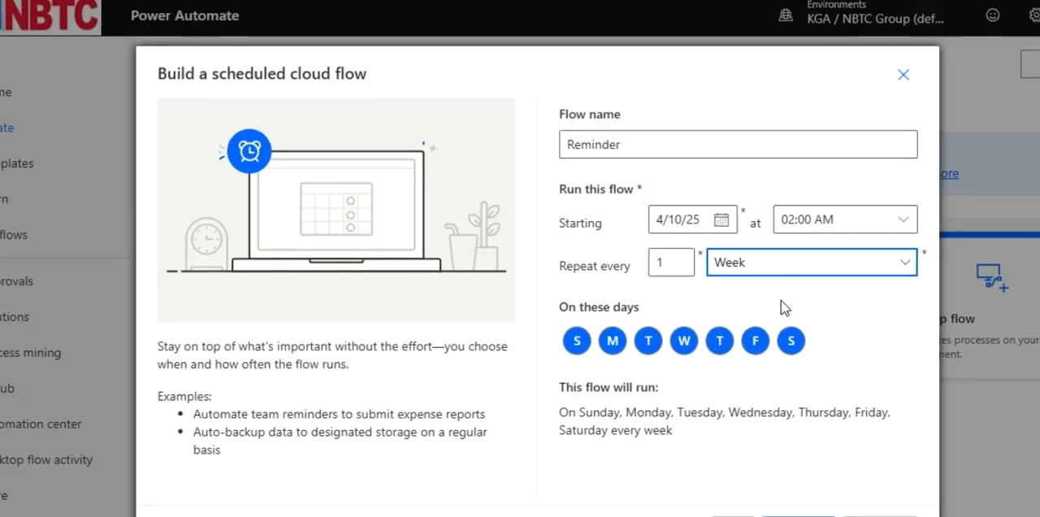
- Set the repeat interval to every 1 month and create the scheduled flow
{"action": "left_click", "coordinate": [745, 268]}
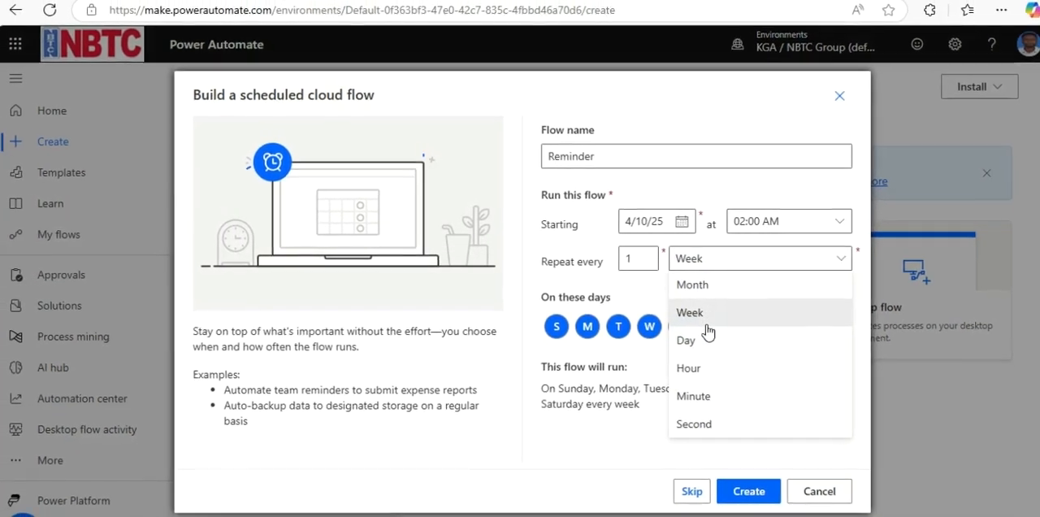
{"action": "left_click", "coordinate": [691, 286]}
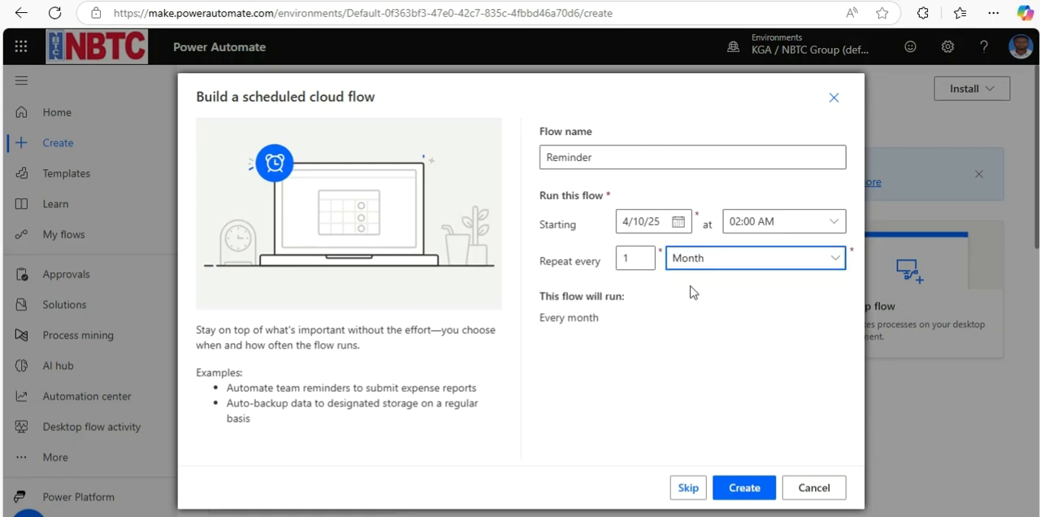
{"action": "left_click", "coordinate": [742, 488]}
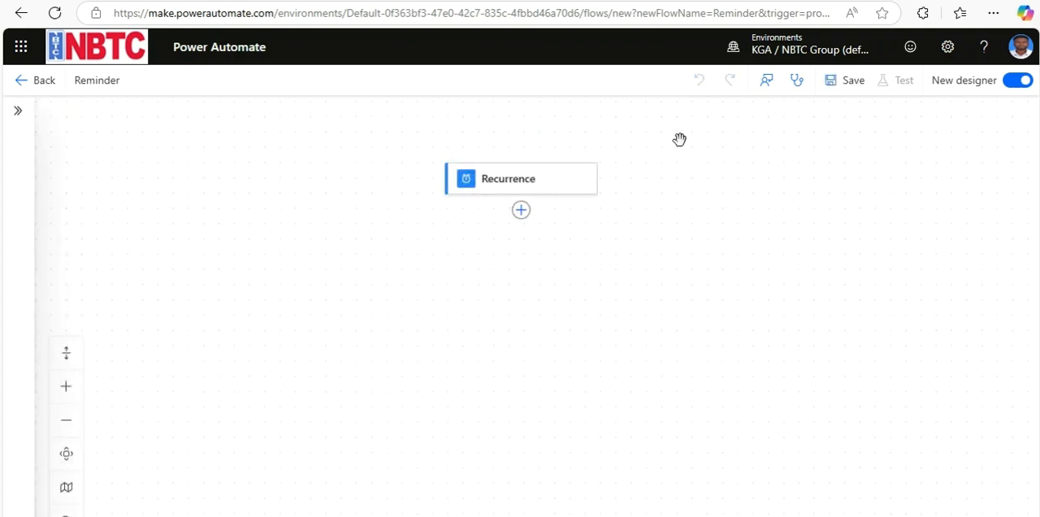
- Switch to the classic designer without saving and add the Office 365 Outlook action Send an email (V2) after the Recurrence trigger
{"action": "left_click", "coordinate": [1006, 83]}
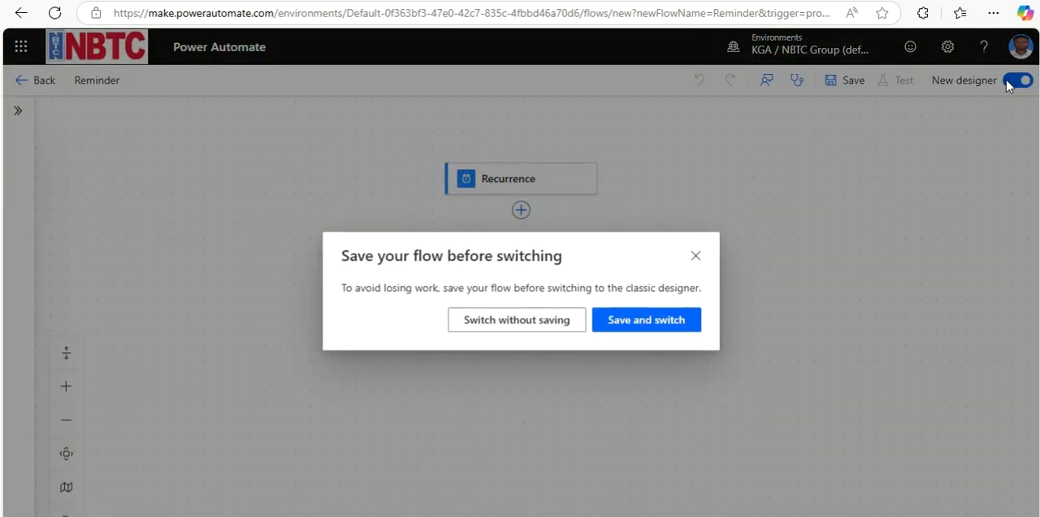
{"action": "left_click", "coordinate": [525, 327]}
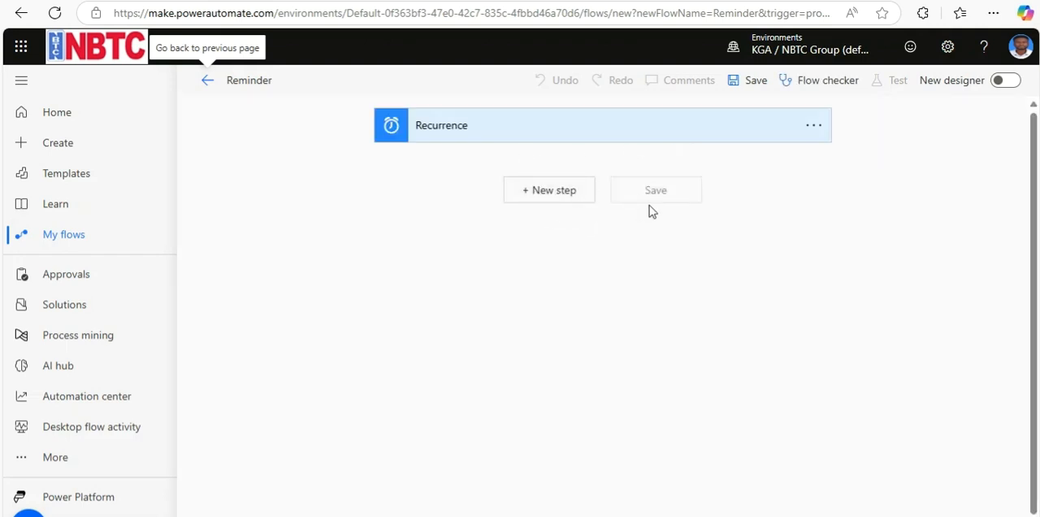
{"action": "left_click", "coordinate": [528, 196]}
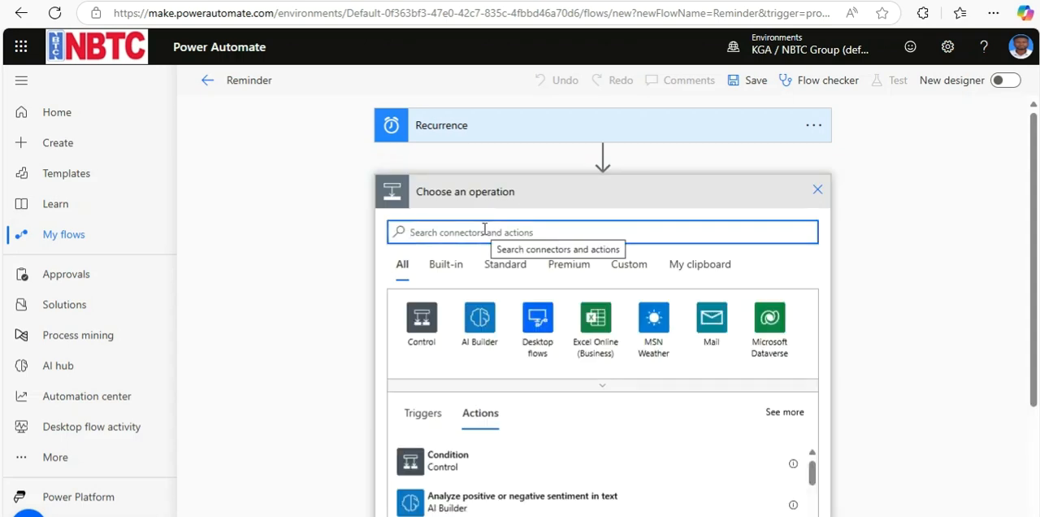
{"action": "type", "text": "office"}
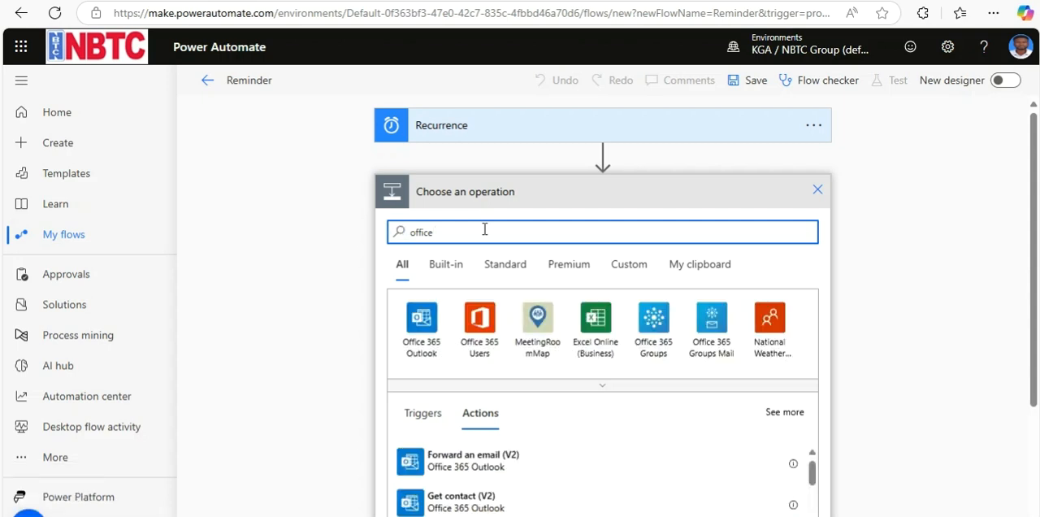
{"action": "type", "text": "365"}
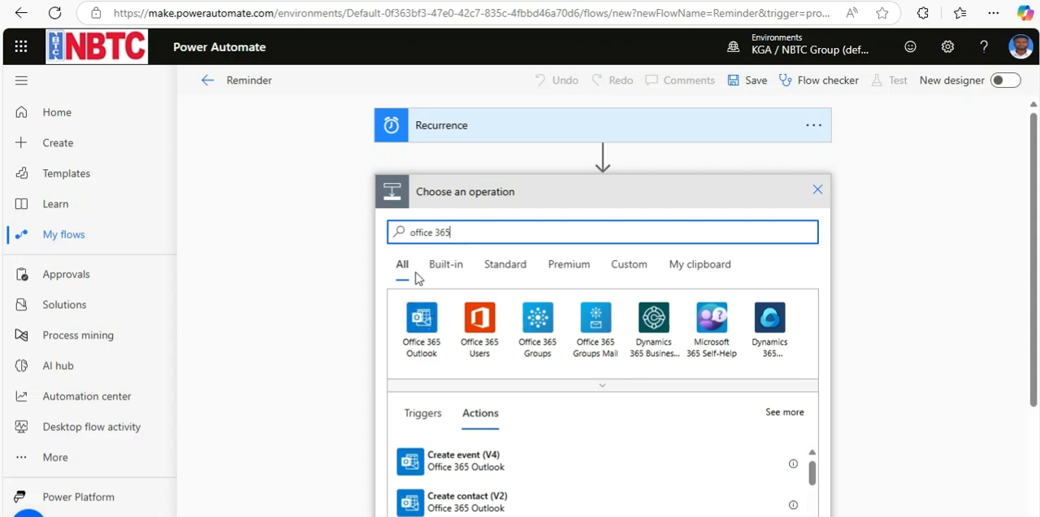
{"action": "left_click", "coordinate": [422, 315]}
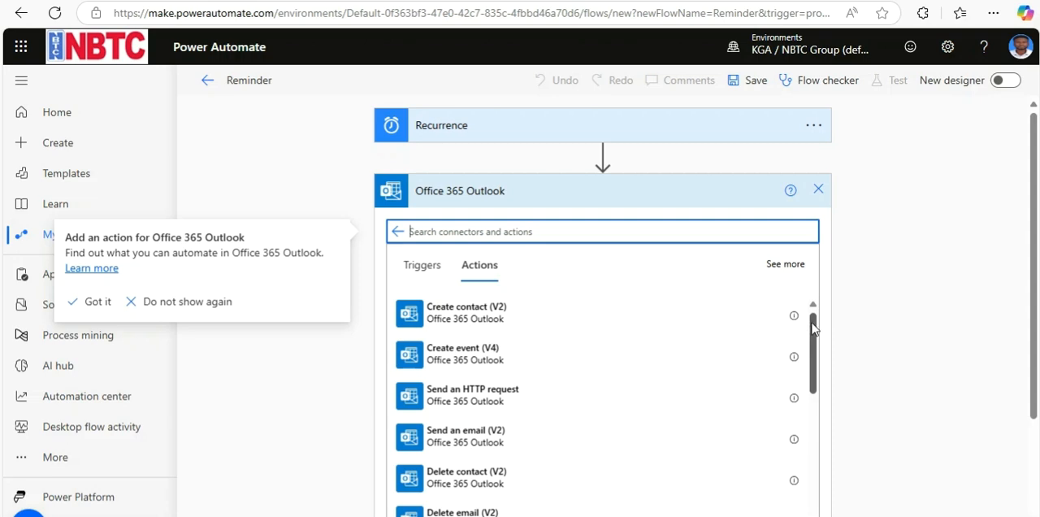
{"action": "left_click_drag", "start_coordinate": [813, 327], "coordinate": [813, 344]}
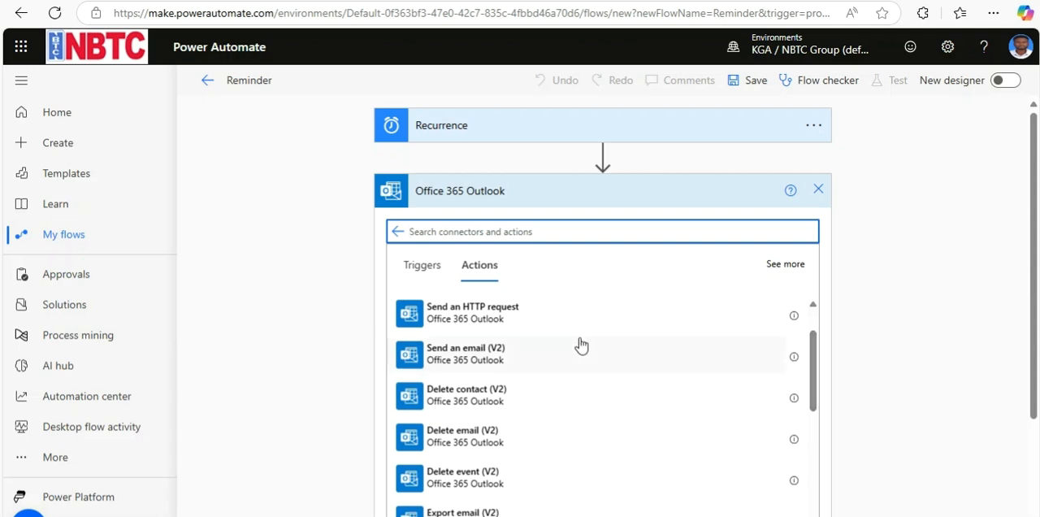
{"action": "left_click", "coordinate": [486, 360]}
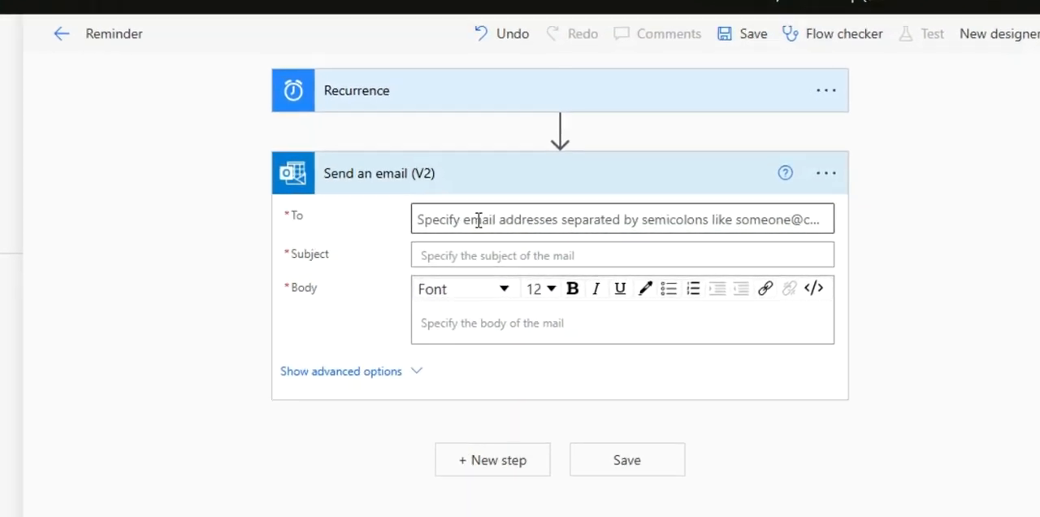
- Enter the two recipients' e-mail addresses as the addressees of the Send an email (V2) action
{"action": "left_click", "coordinate": [472, 219]}
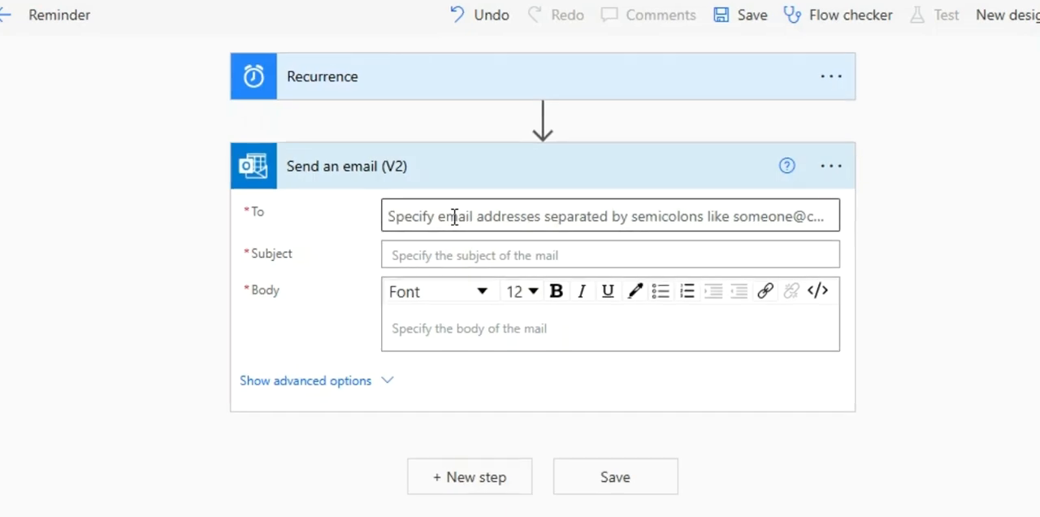
{"action": "key", "text": "Return"}
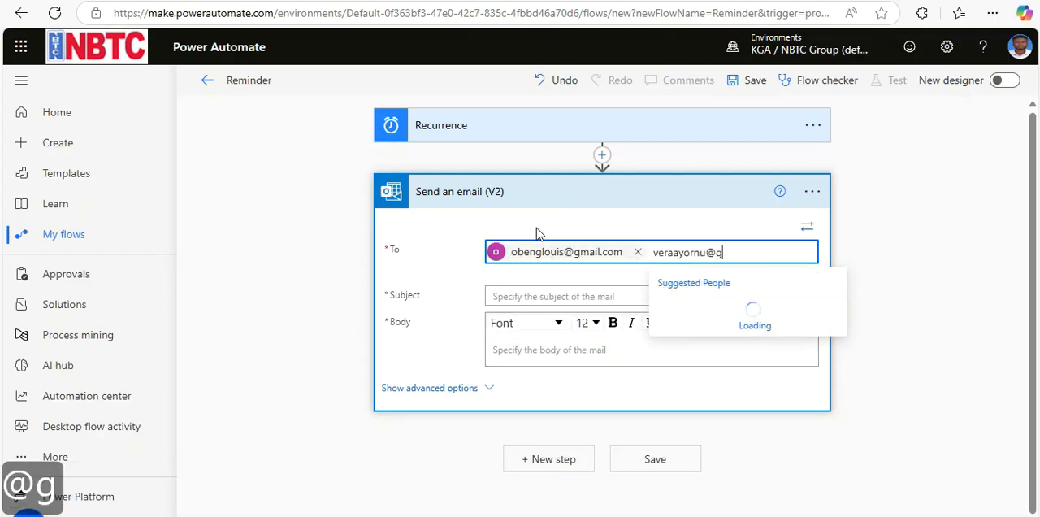
{"action": "key", "text": "Return"}
- Set the subject to "reminder" and fill the body with a friendly reminder about the Hadoop Data Processing and Analytics project proposal, expected by April 15, 2025
{"action": "left_click", "coordinate": [533, 315]}
{"action": "type", "text": "Weekly reminderThis is just a friendly"}
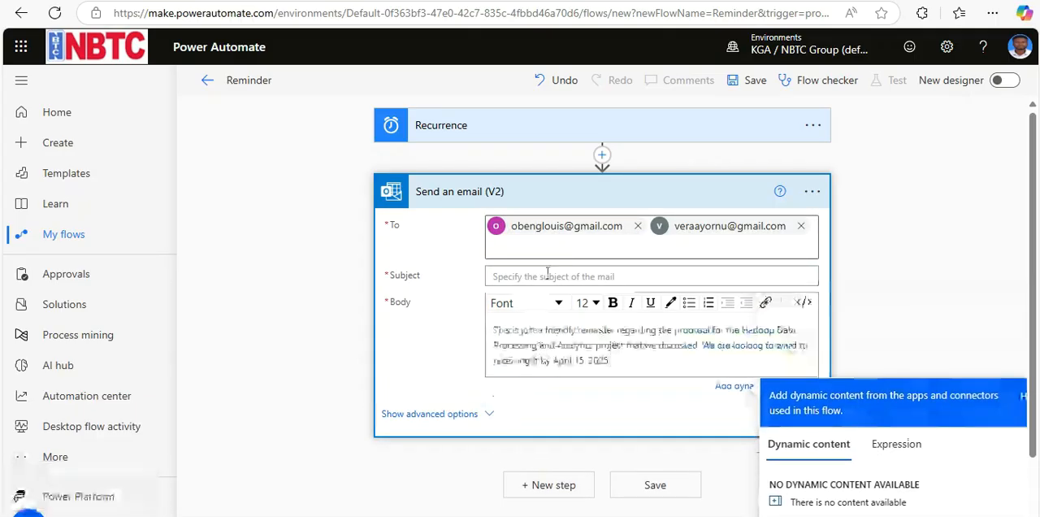
{"action": "type", "text": "reminder"}
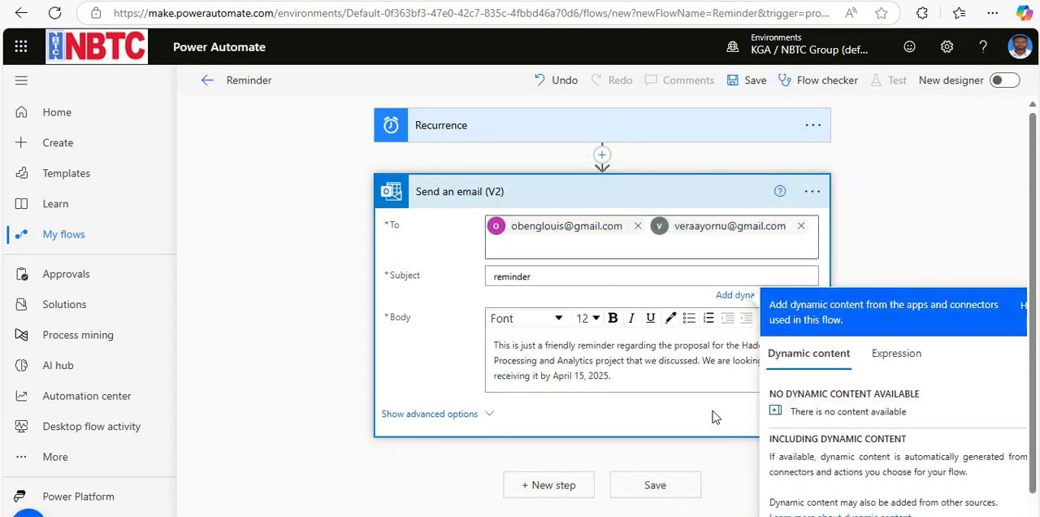
{"action": "left_click", "coordinate": [712, 416]}
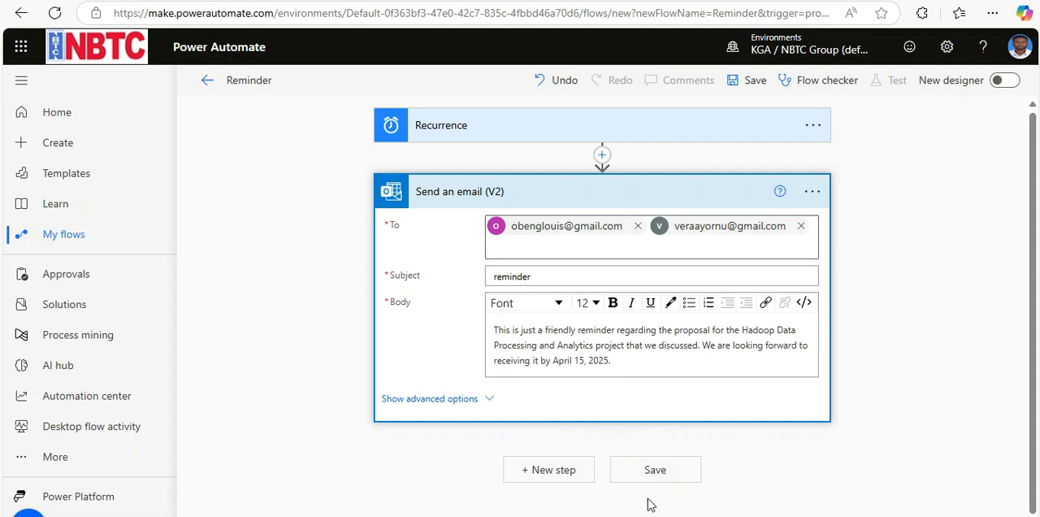
- Save the Reminder flow, run it as a manual test and close the run confirmation
{"action": "left_click", "coordinate": [654, 471]}
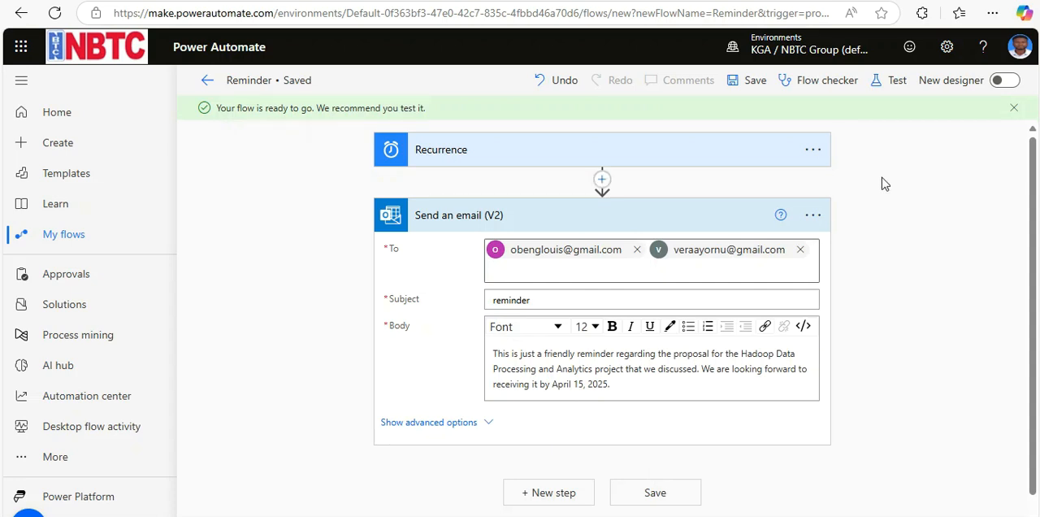
{"action": "left_click", "coordinate": [885, 82]}
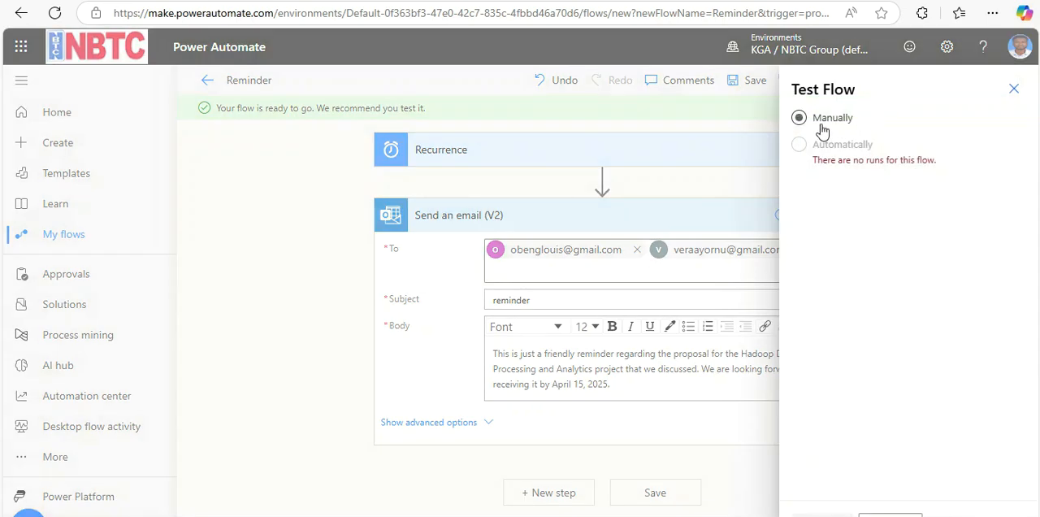
{"action": "left_click", "coordinate": [800, 118]}
{"action": "left_click", "coordinate": [822, 514]}
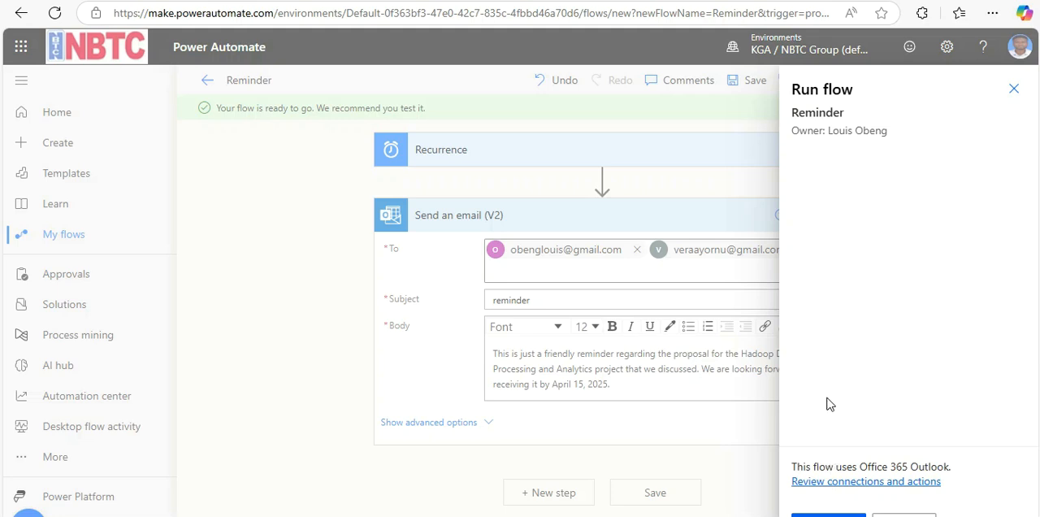
{"action": "left_click", "coordinate": [829, 514]}
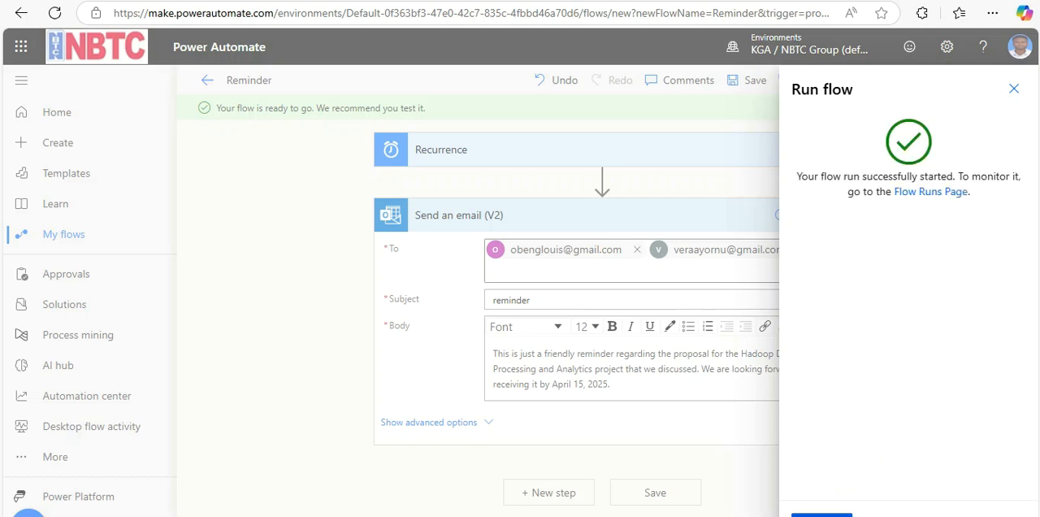
{"action": "left_click", "coordinate": [822, 515]}
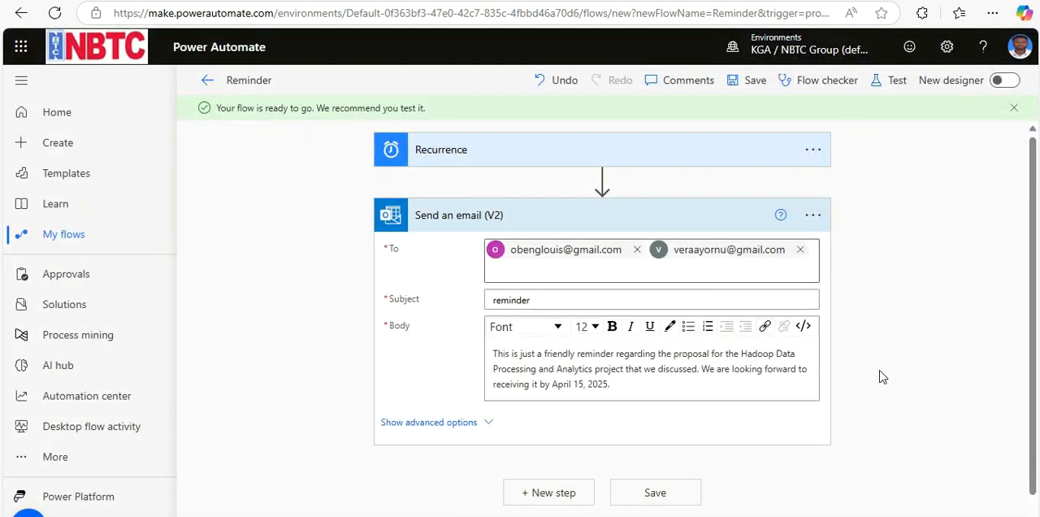